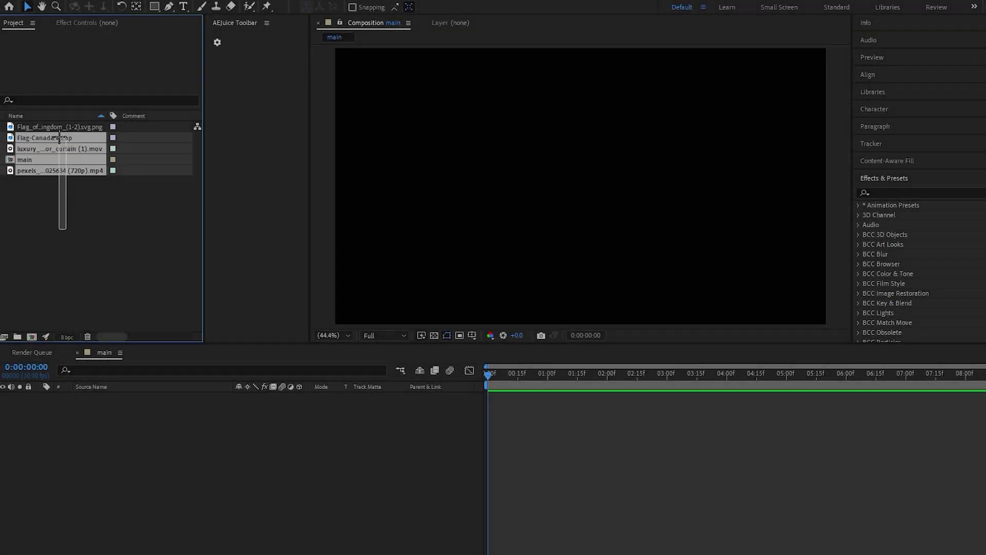
Create a new 1920×1080 composition named flag from the Project panel
click(66, 180)
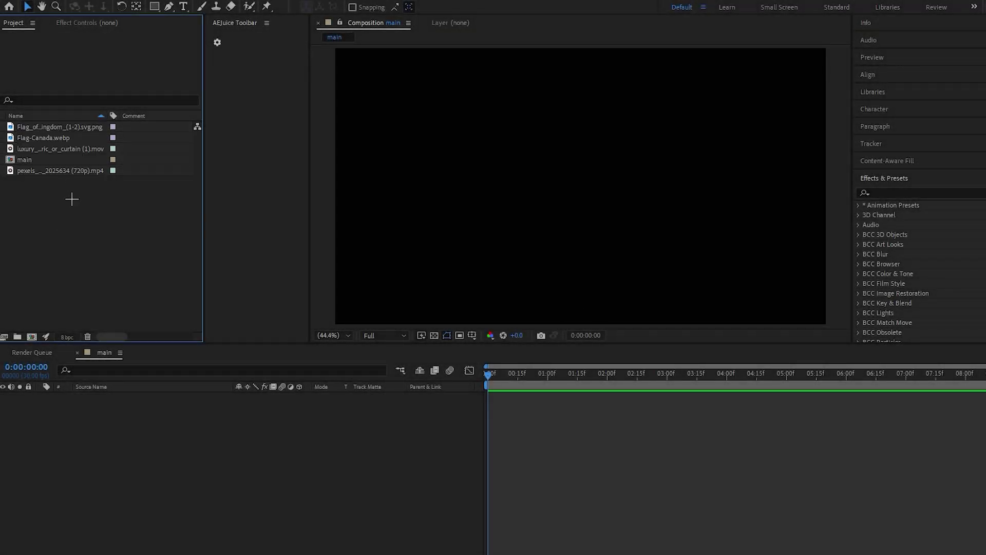
drag(72, 199, 54, 174)
right_click(81, 230)
click(136, 240)
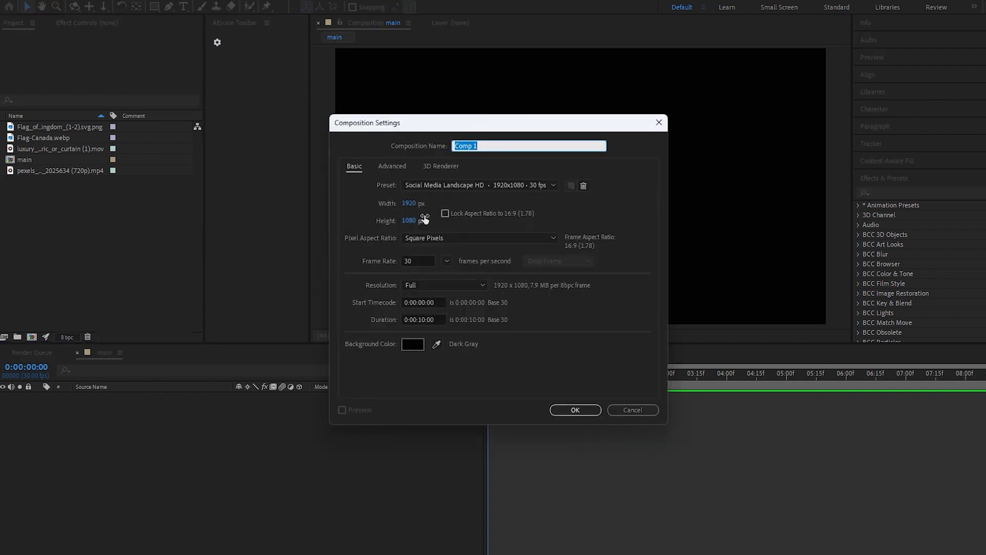
key(Return)
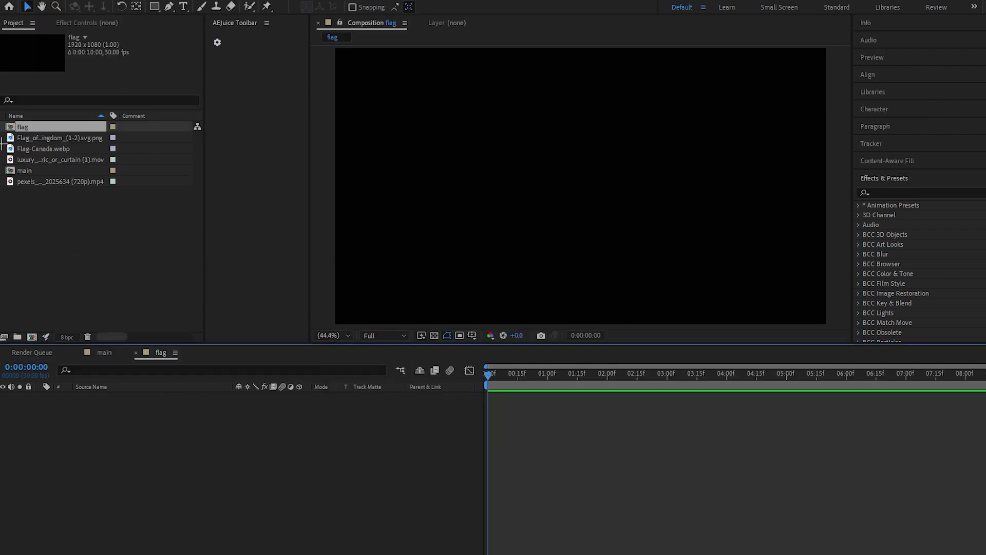
Add Flag-Canada.webp to the flag comp and scale it to 269% to fill the frame
click(37, 150)
drag(119, 402, 93, 413)
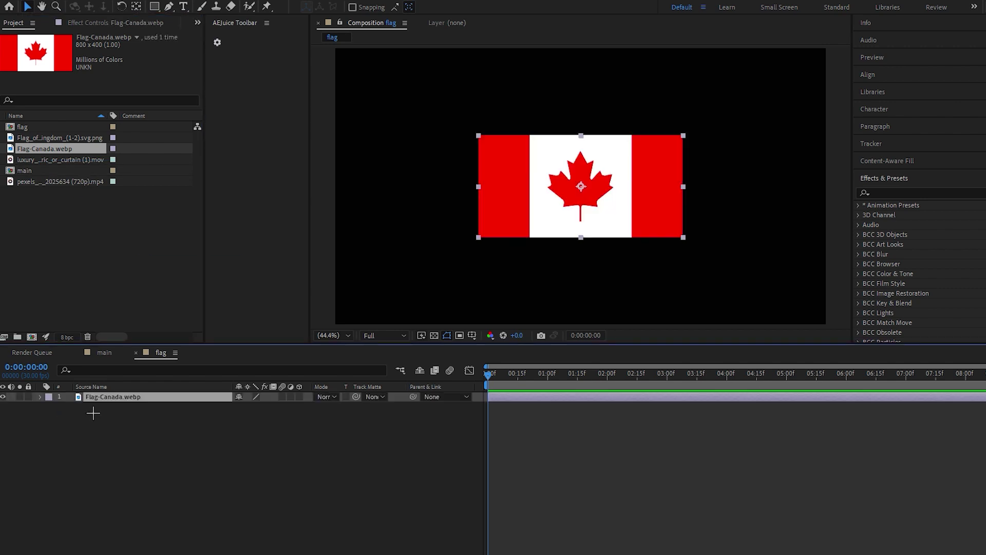
key(s)
drag(252, 407, 345, 401)
click(581, 448)
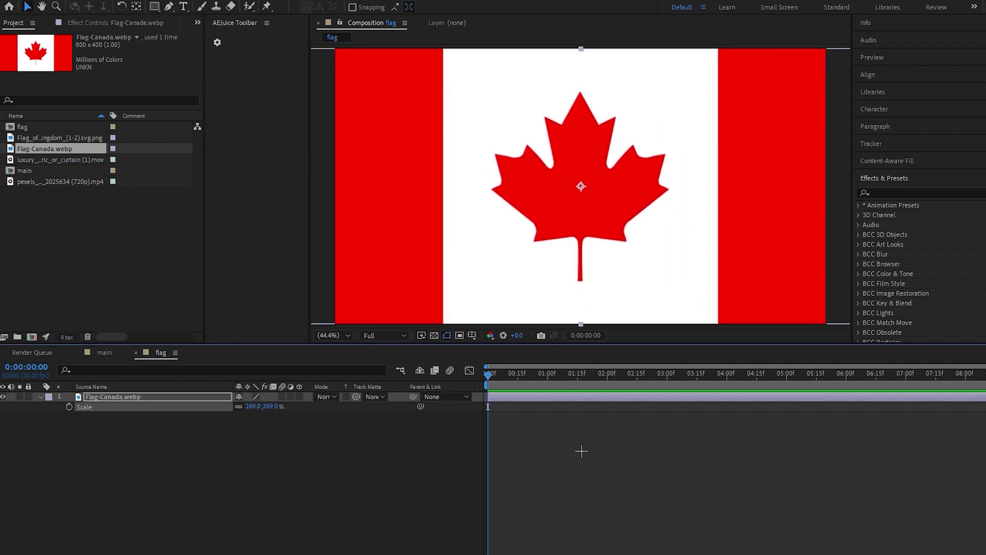
Nest the flag comp in the main composition with the luxury satin .mov layered above it
click(103, 353)
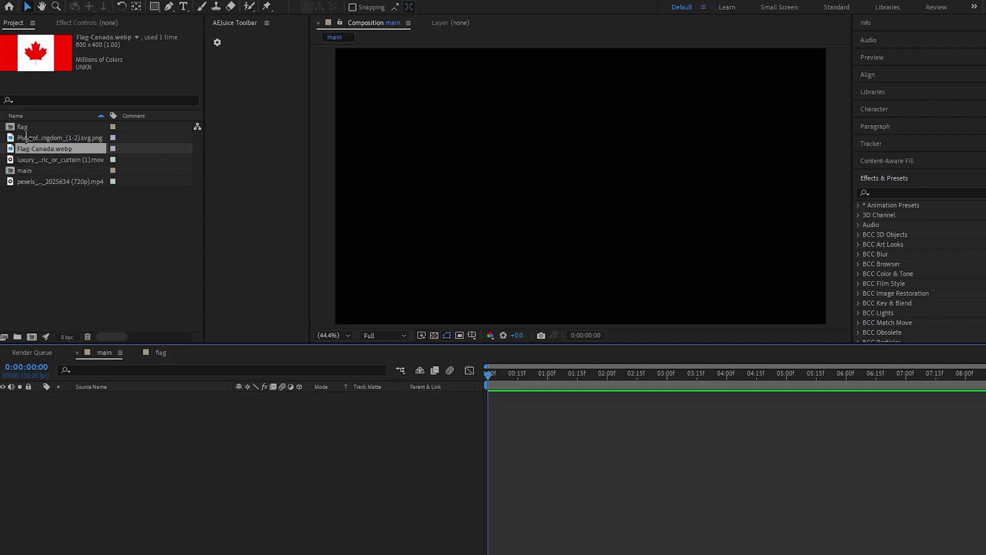
drag(25, 128, 103, 419)
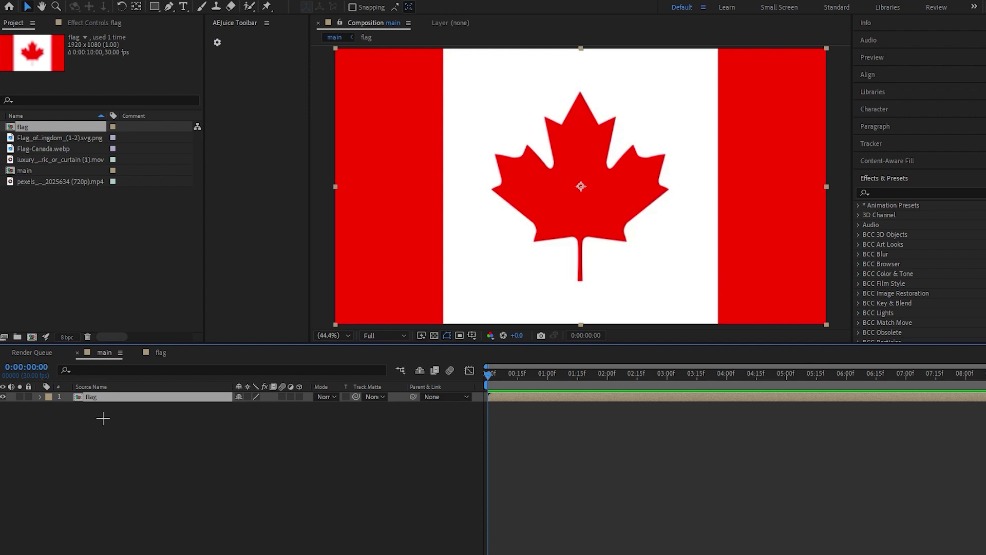
click(276, 379)
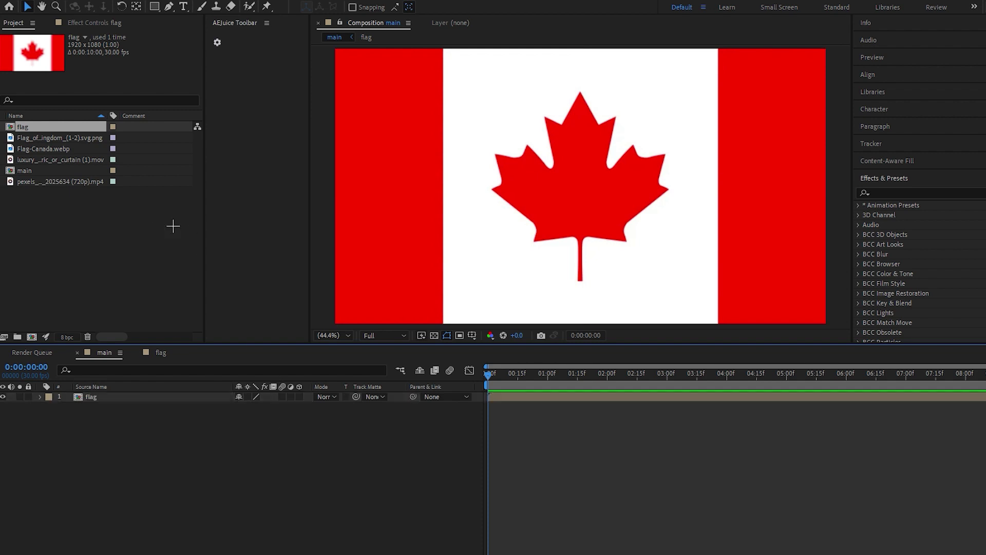
click(62, 160)
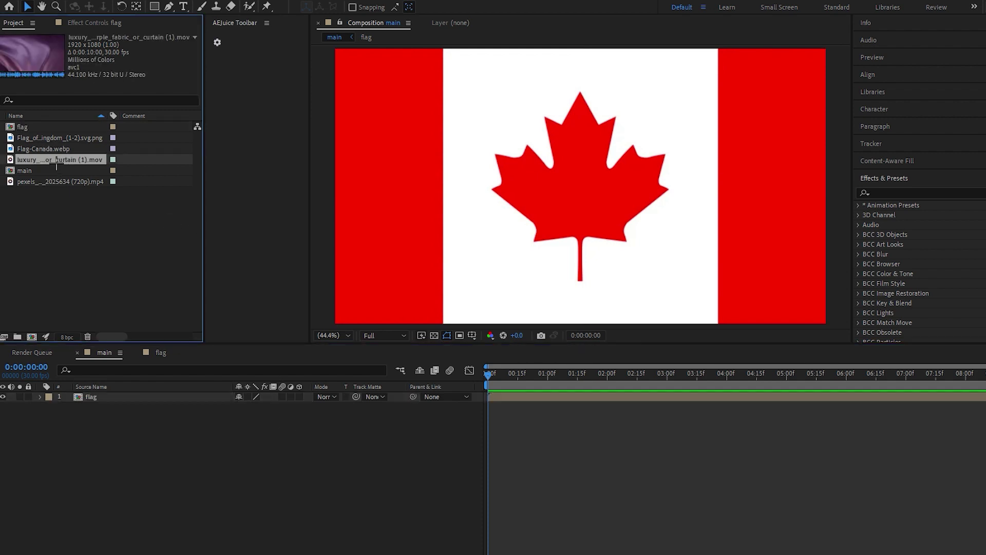
drag(58, 164, 113, 396)
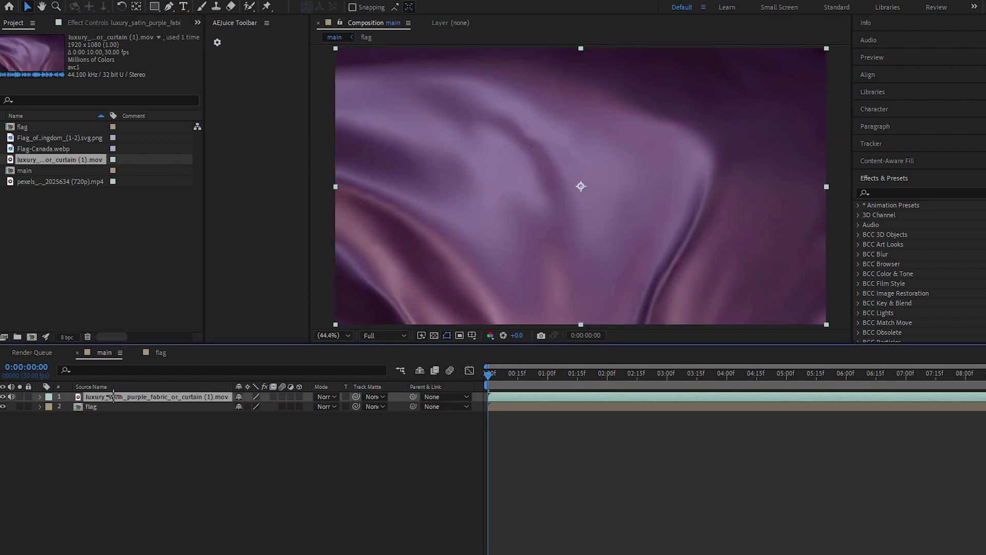
Apply Tint, Curves and Fast Box Blur from Effects & Presets to the satin fabric layer
click(906, 191)
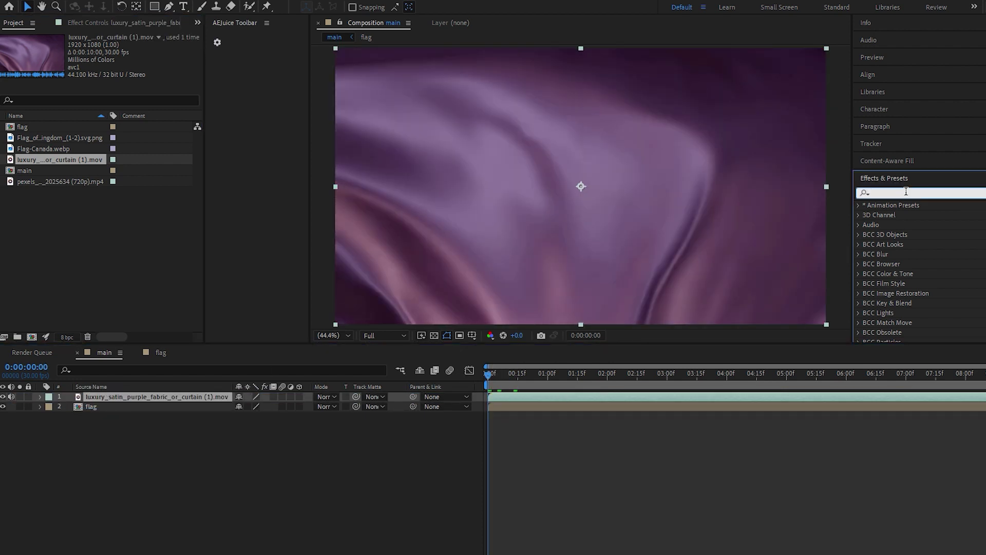
text(tint)
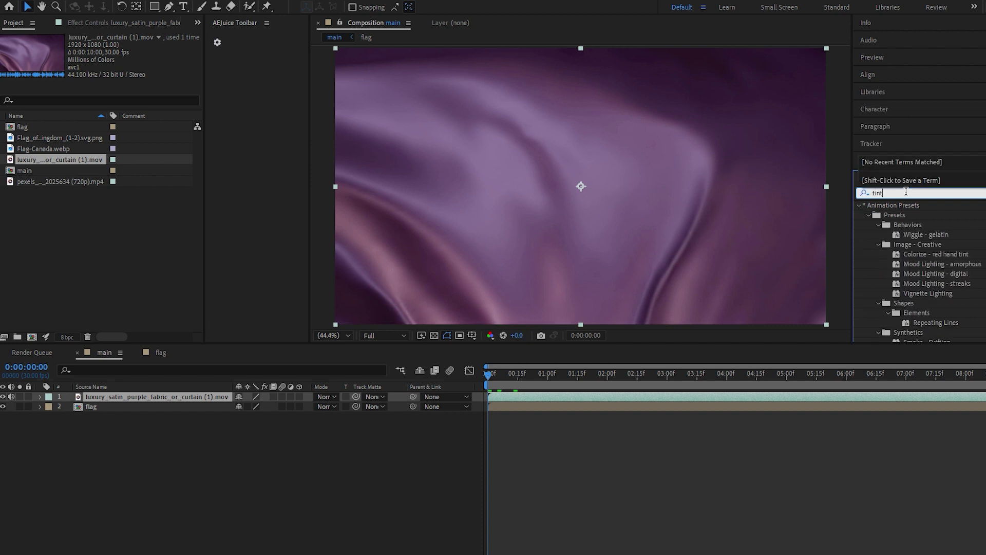
drag(900, 255, 220, 390)
double_click(894, 196)
text(cu)
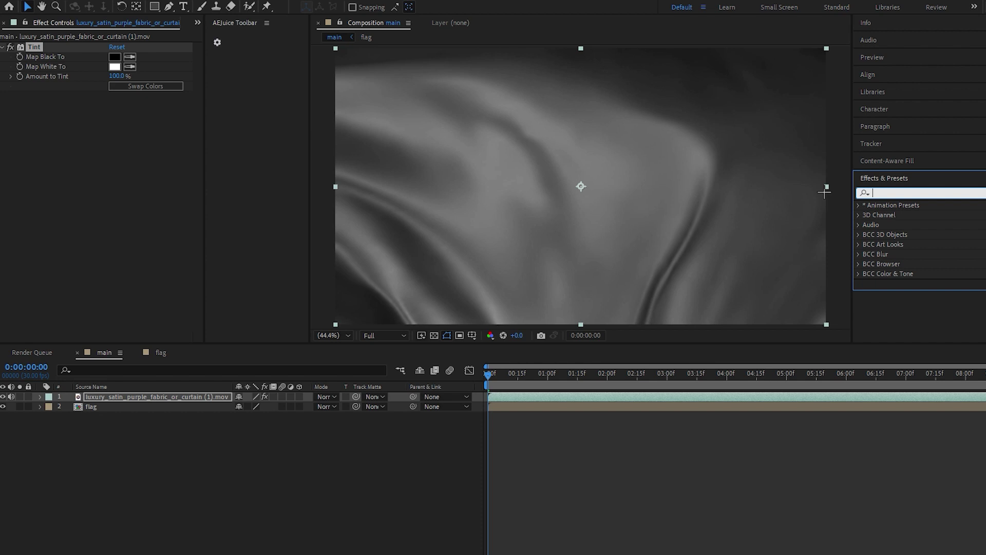
text(rves)
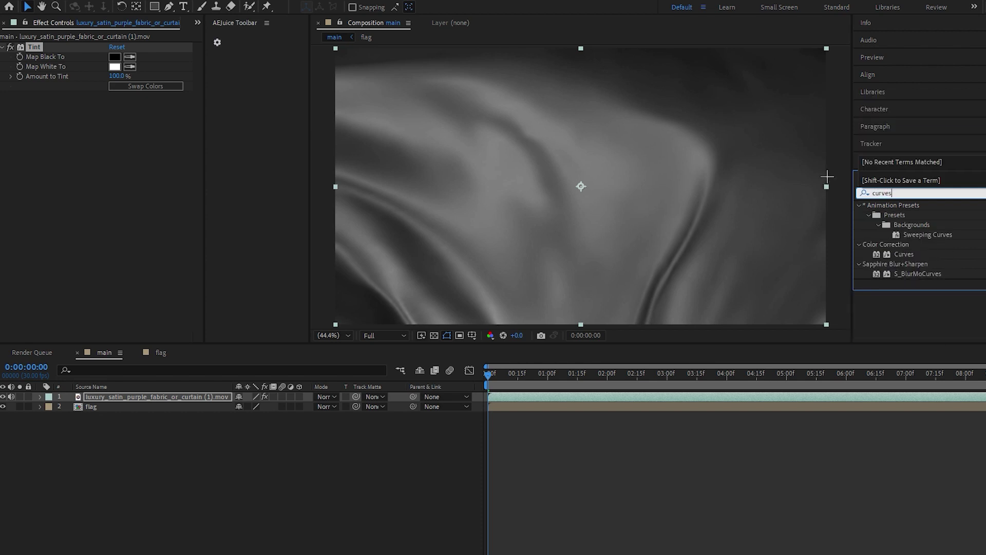
drag(904, 254, 184, 397)
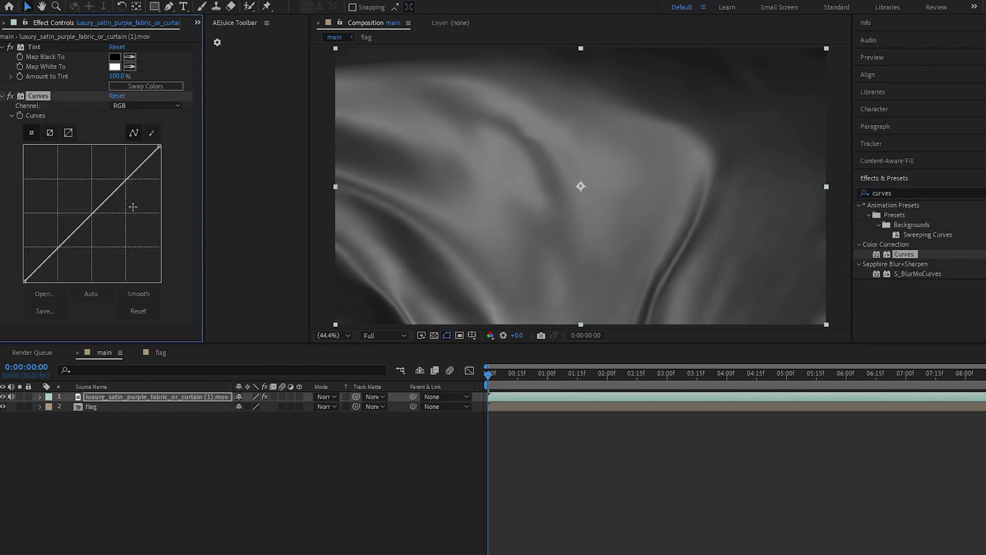
double_click(900, 190)
text(fast)
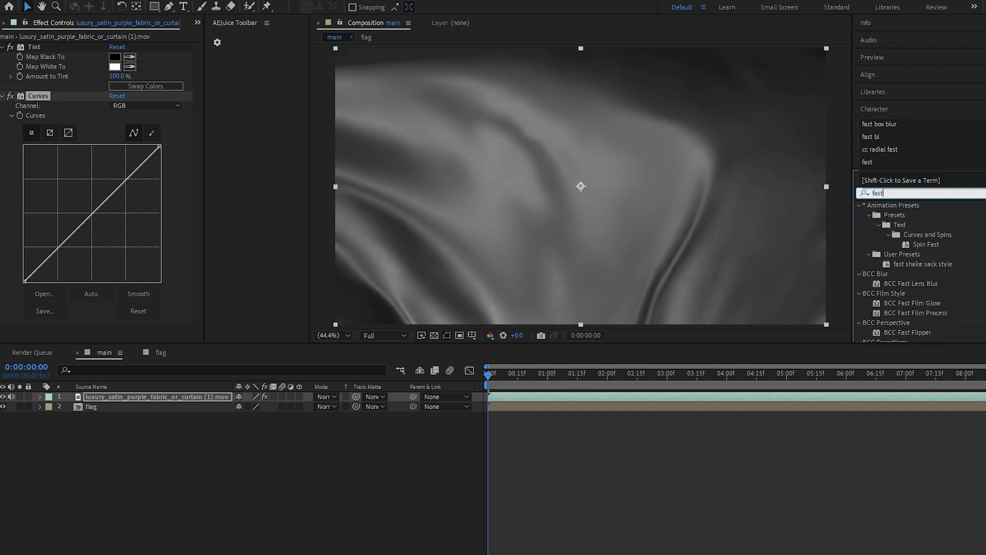
text( box)
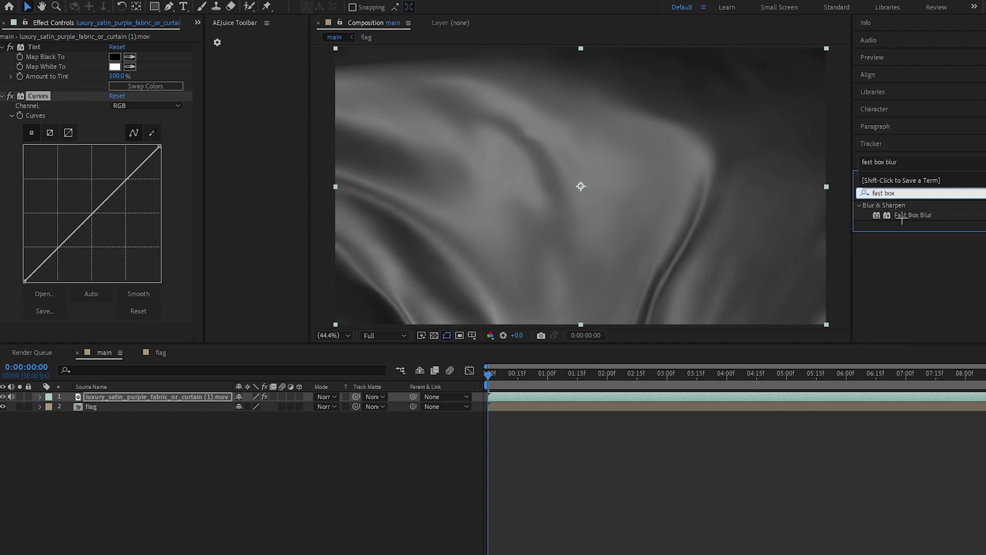
drag(902, 218, 138, 395)
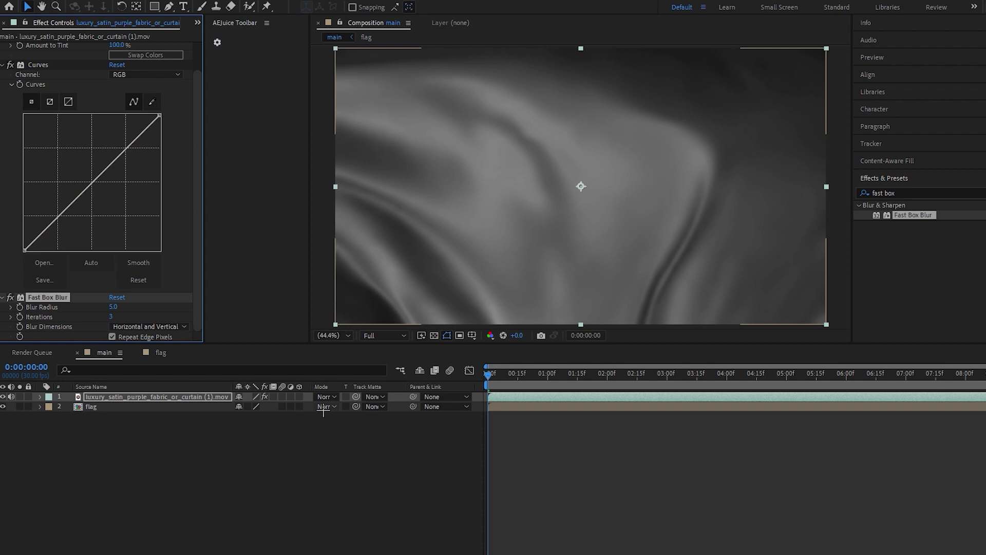
Set the satin layer's blend mode to Hard Light and preview the waving flag
click(334, 396)
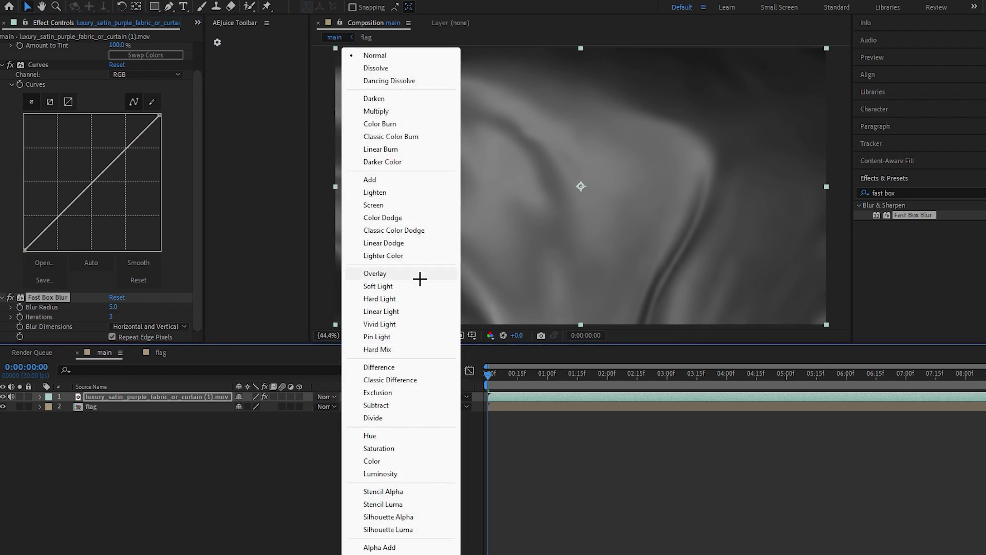
click(377, 299)
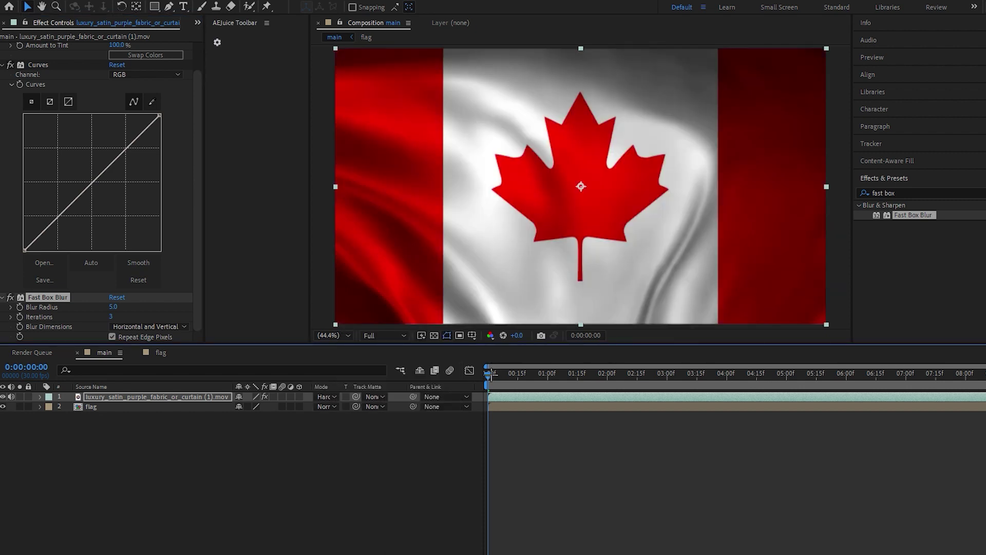
key(space)
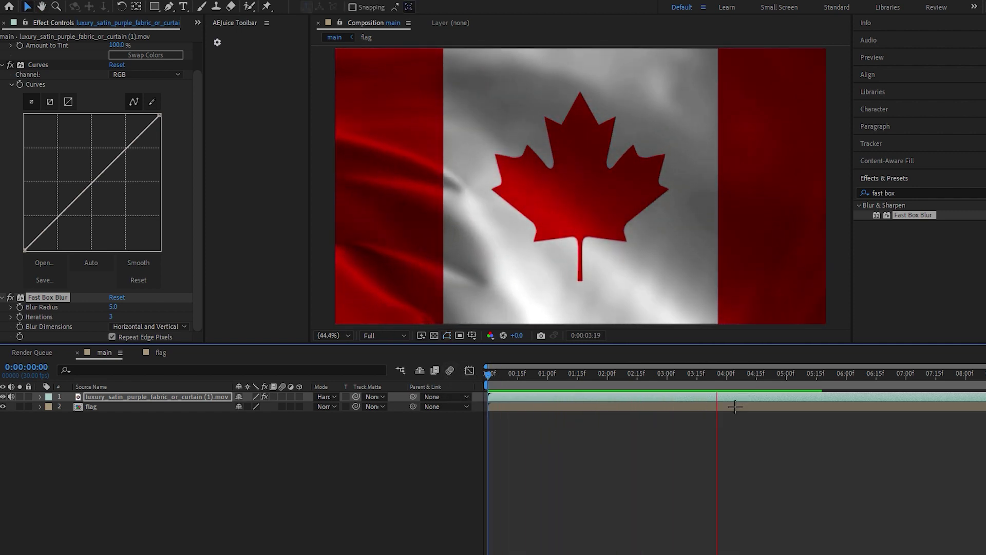
click(732, 375)
key(Home)
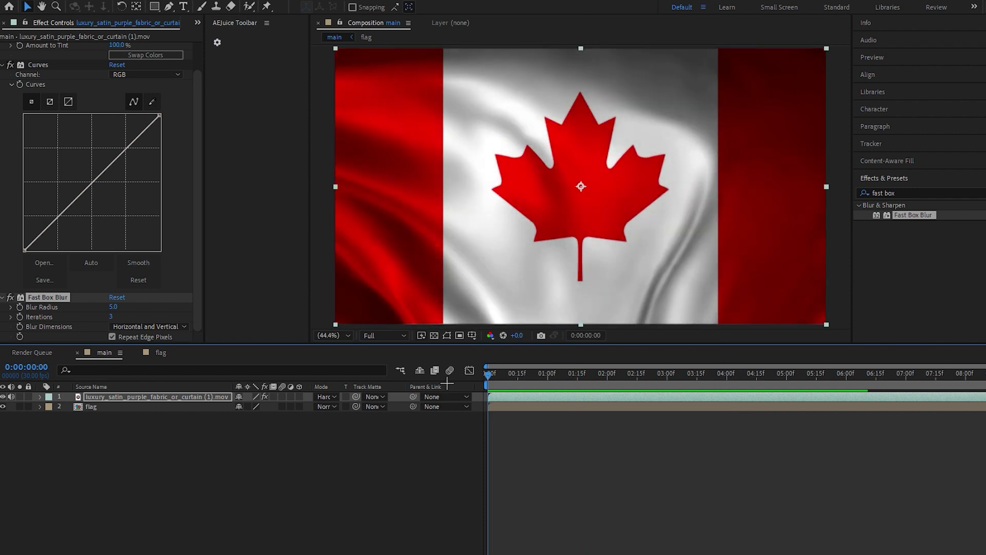
click(893, 195)
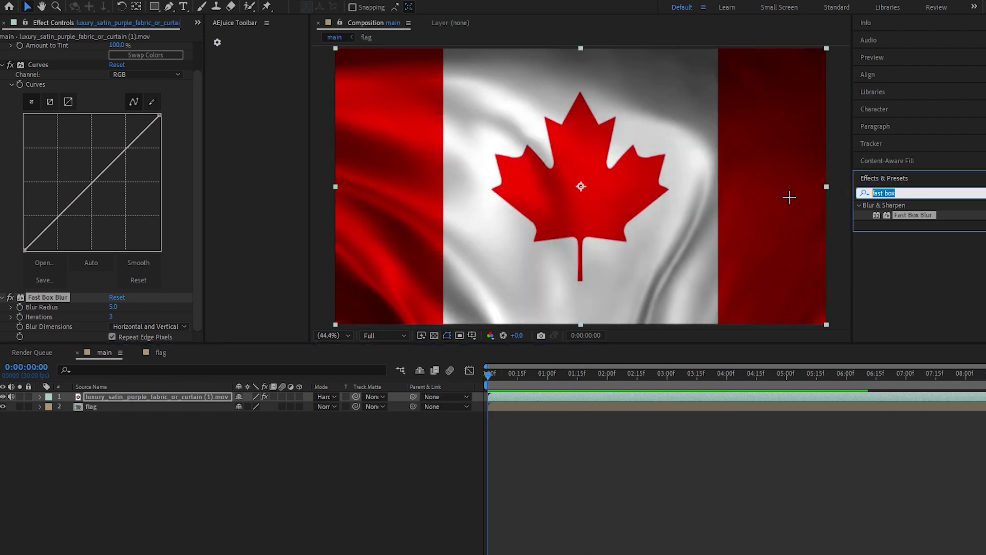
Apply Displacement Map to the flag using the satin layer with Effects & Masks as source
text(displa)
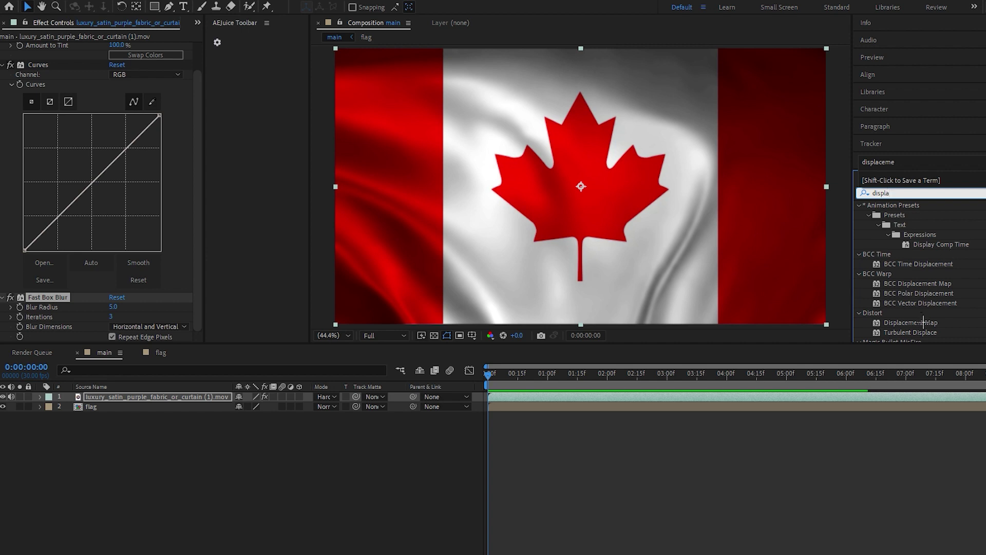
drag(923, 323, 118, 408)
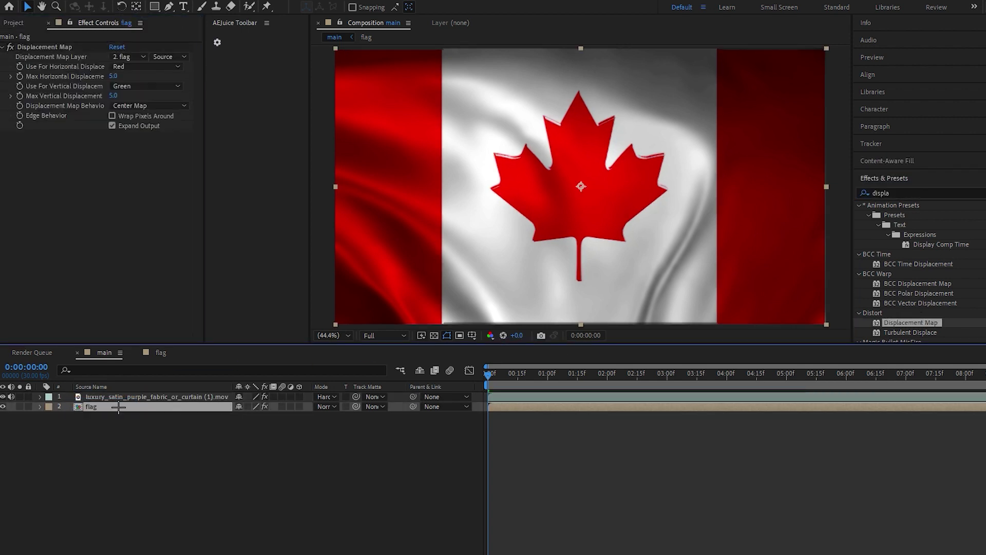
click(127, 58)
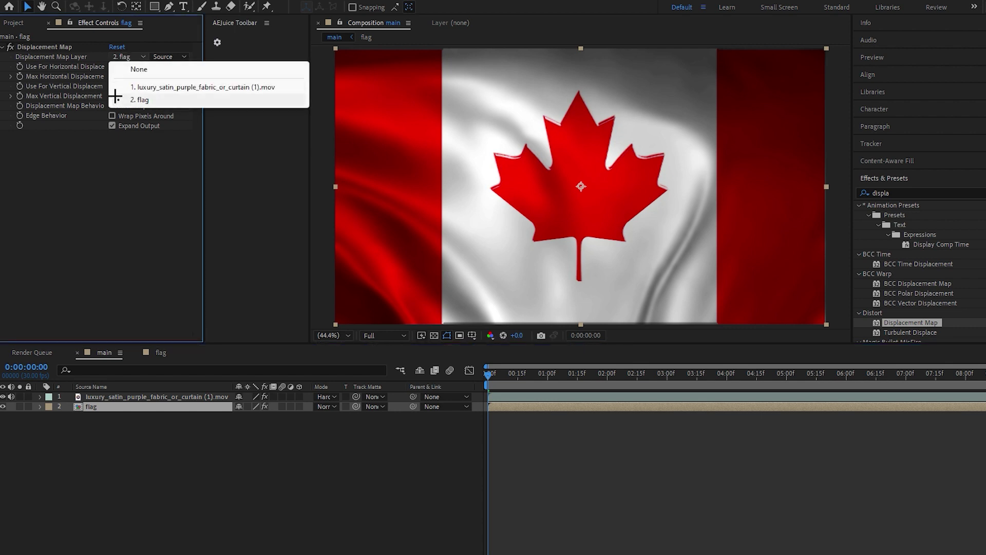
click(189, 87)
click(169, 56)
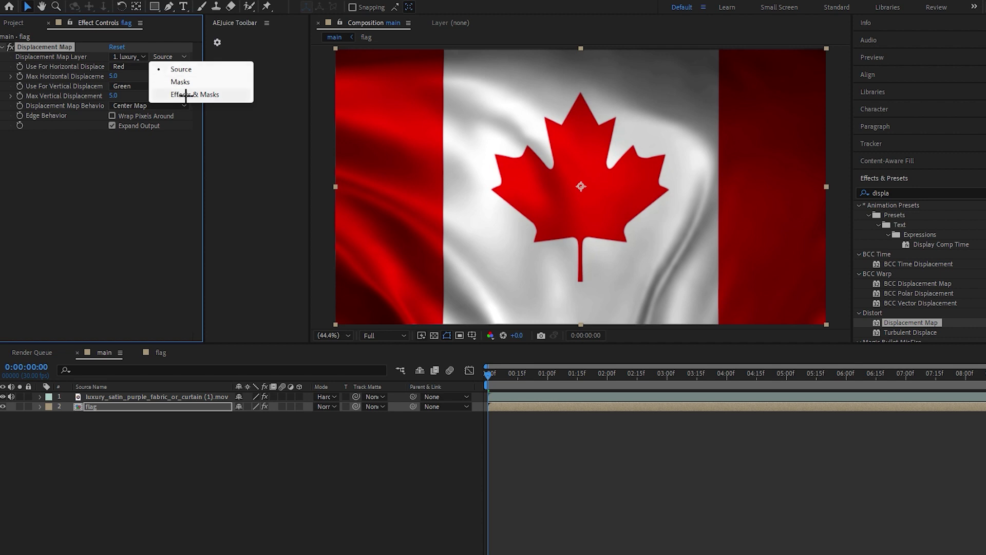
click(203, 94)
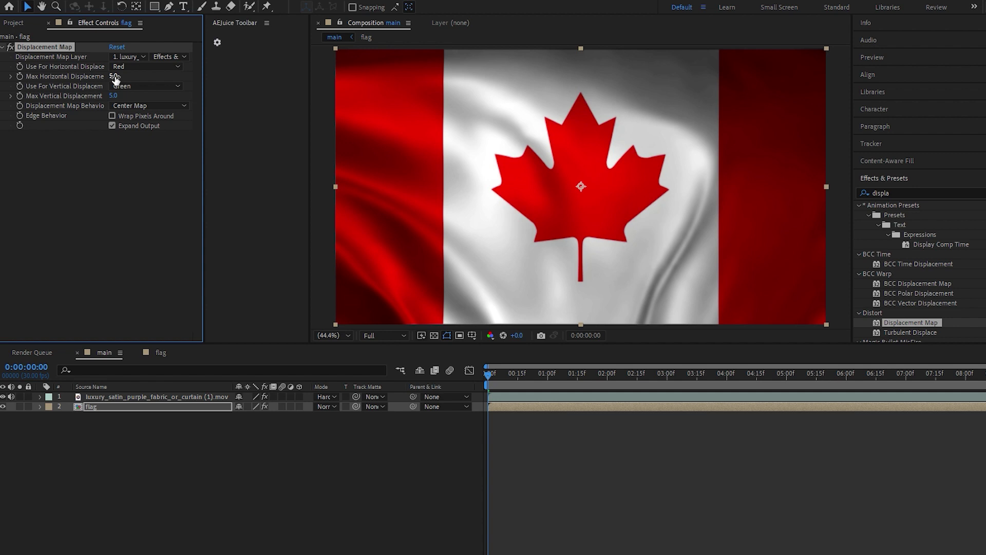
Set Max Horizontal and Max Vertical Displacement to 25
key(Return)
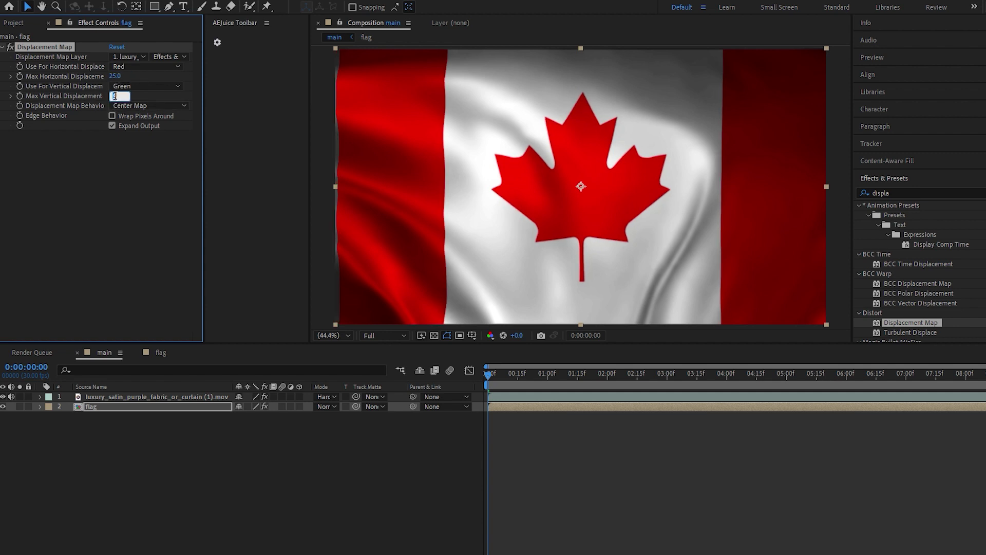
text(25)
key(Return)
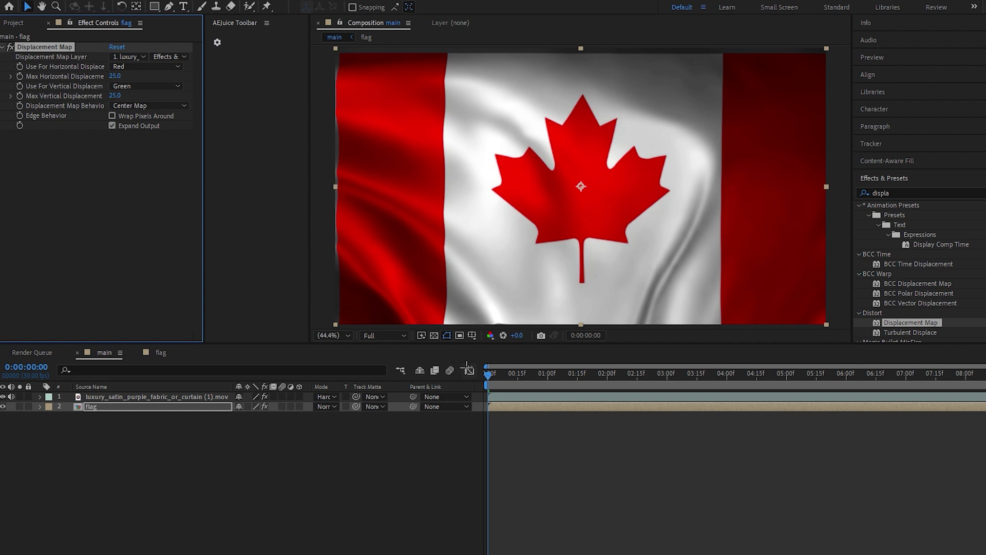
click(486, 374)
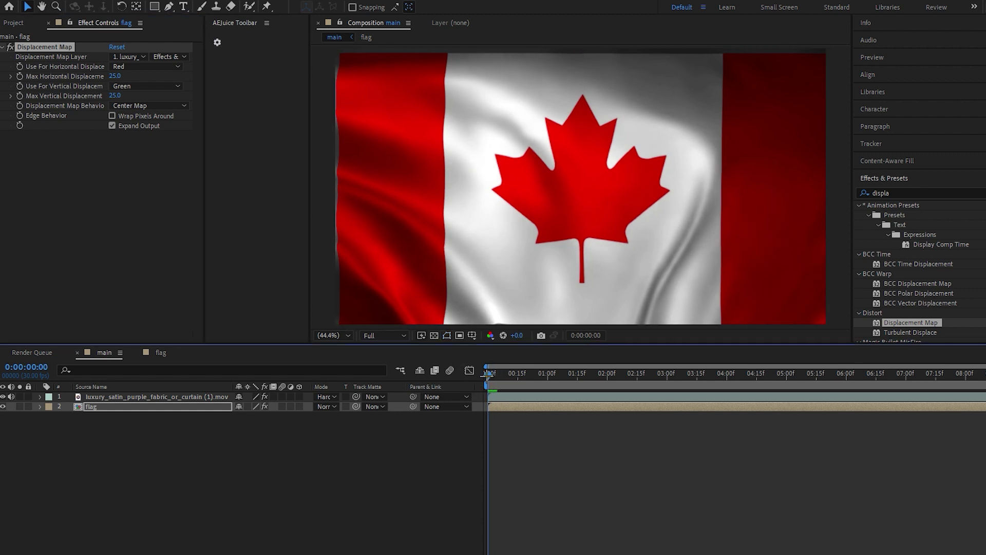
Preview the flag, then drag the satin layer's Curves midpoint down to darken the folds
key(space)
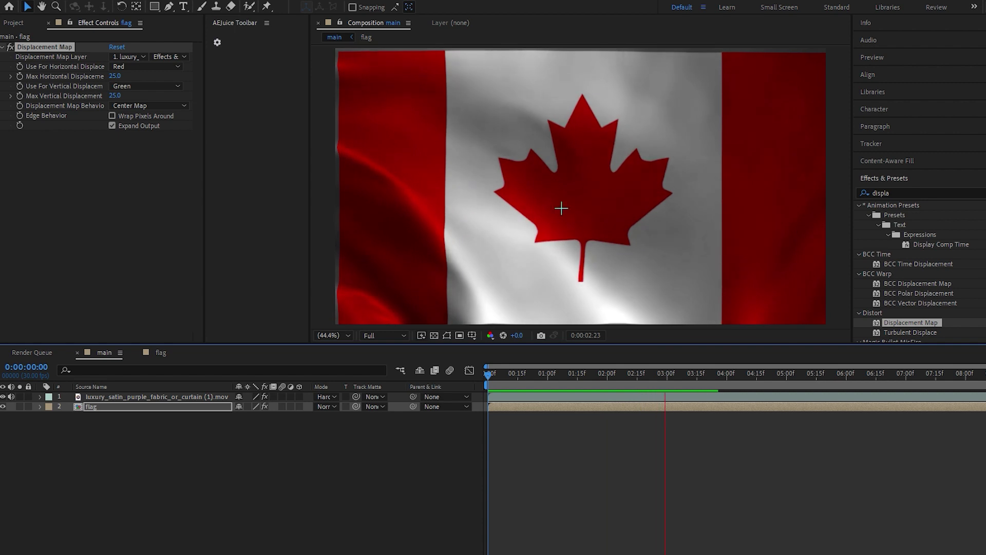
click(705, 375)
key(Home)
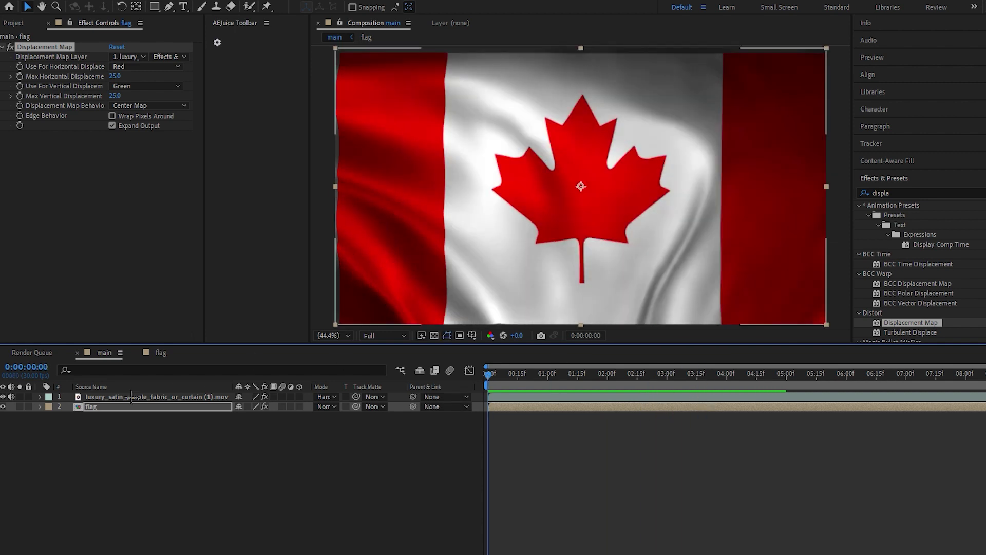
click(132, 397)
drag(95, 211, 104, 220)
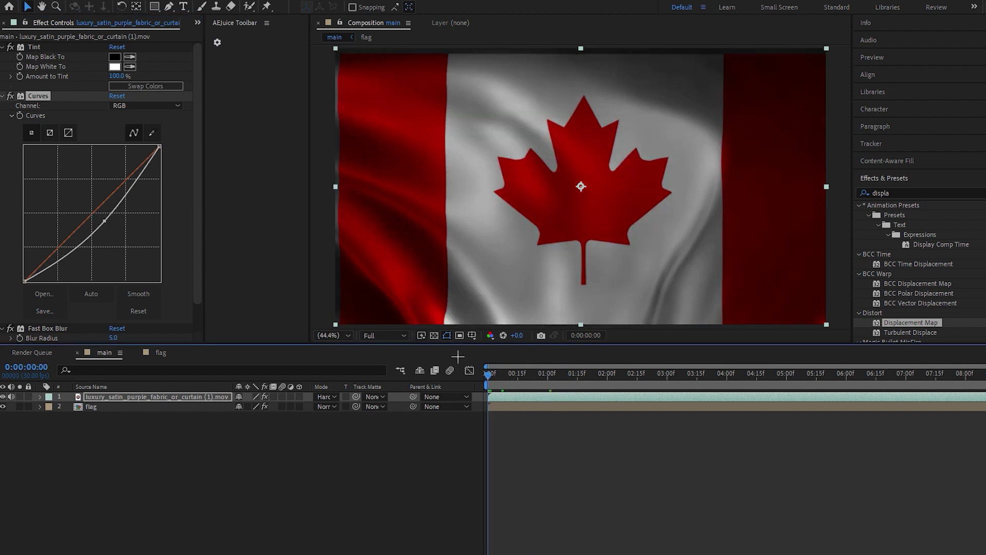
Preview the darker waving flag from the start of the composition
key(space)
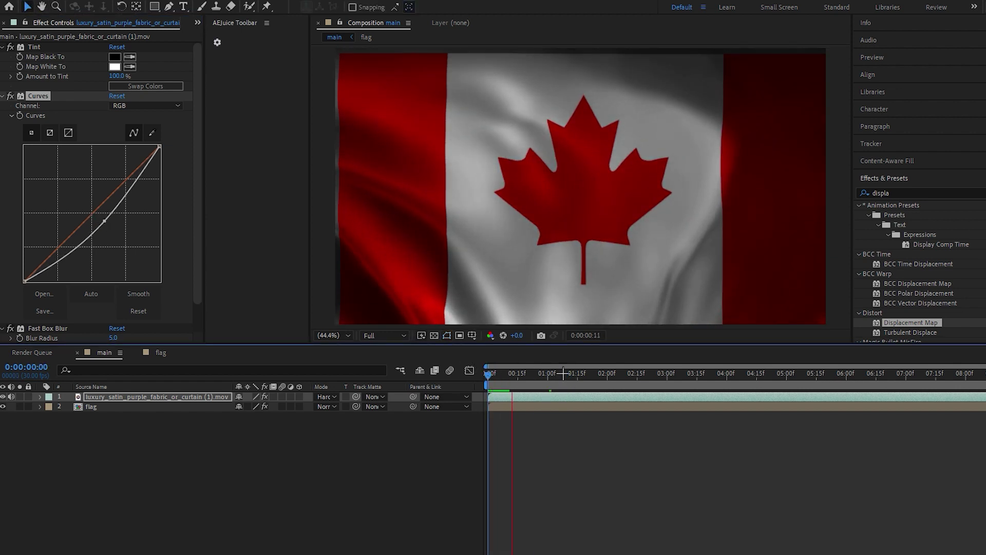
click(516, 374)
key(space)
key(Home)
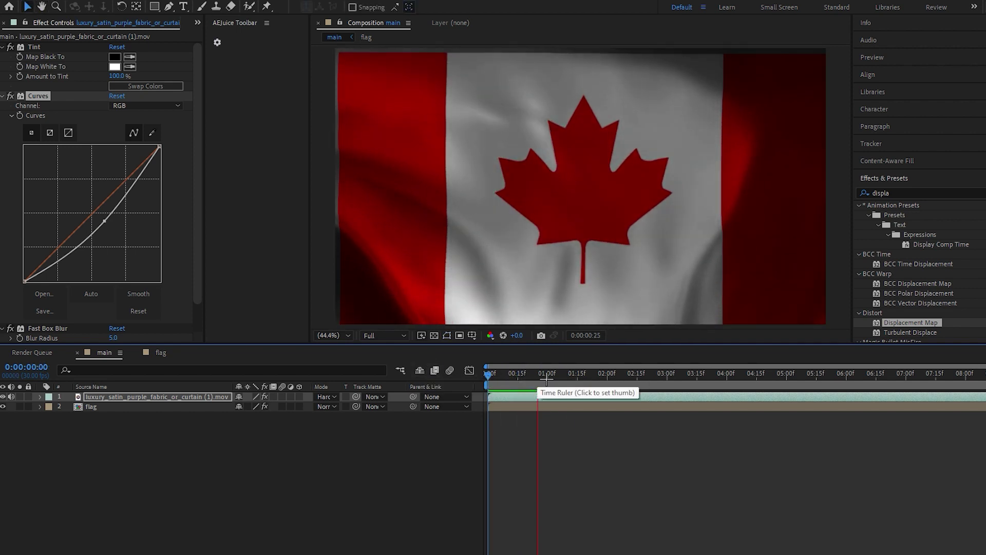
key(space)
key(space)
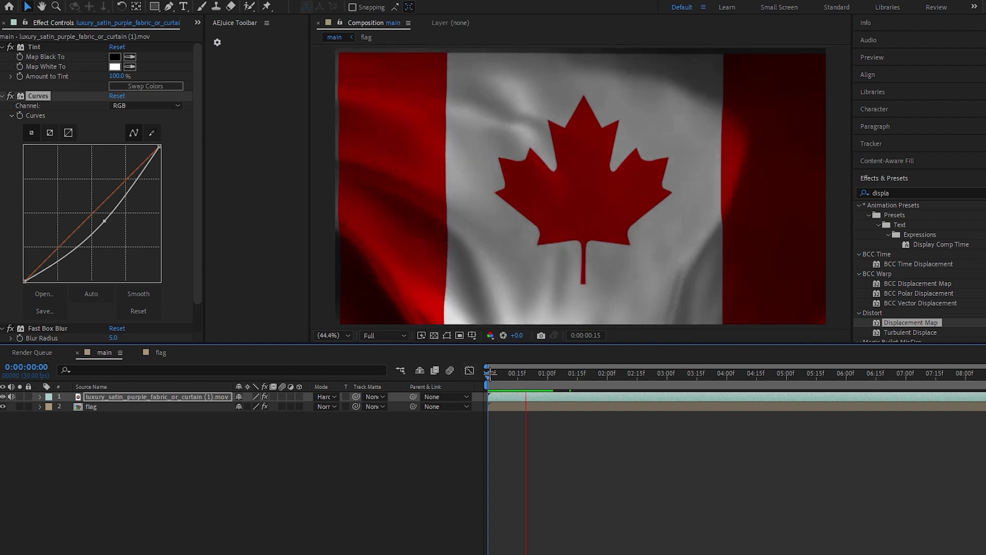
key(space)
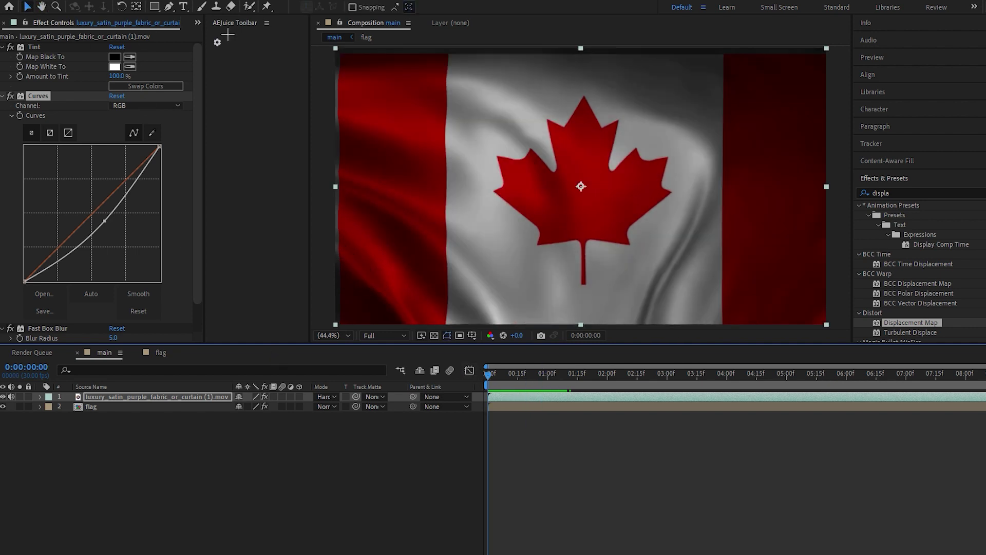
key(ctrl+0)
click(132, 253)
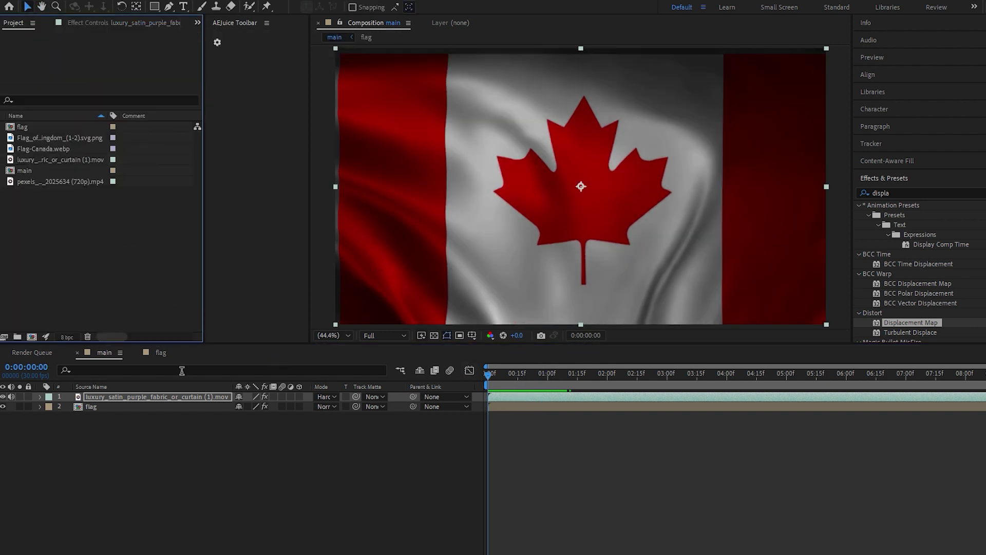
click(53, 181)
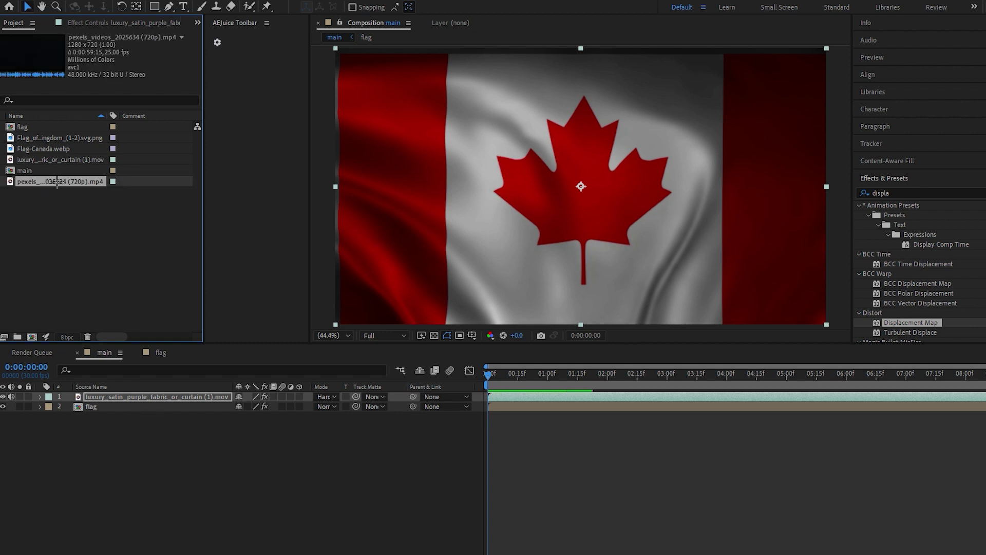
drag(57, 181, 141, 397)
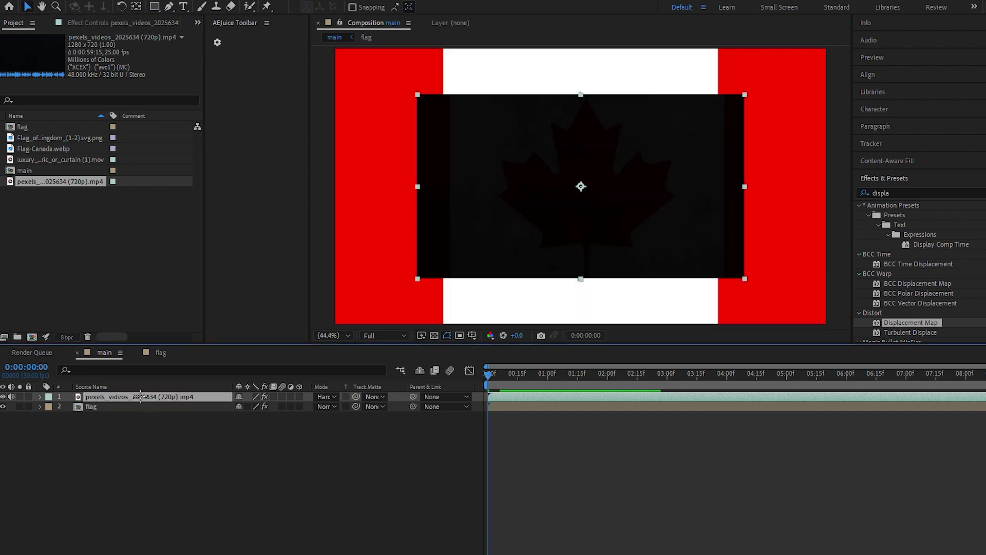
Scale the smoke layer to 154% so it fills the frame
key(s)
drag(251, 406, 284, 407)
click(200, 399)
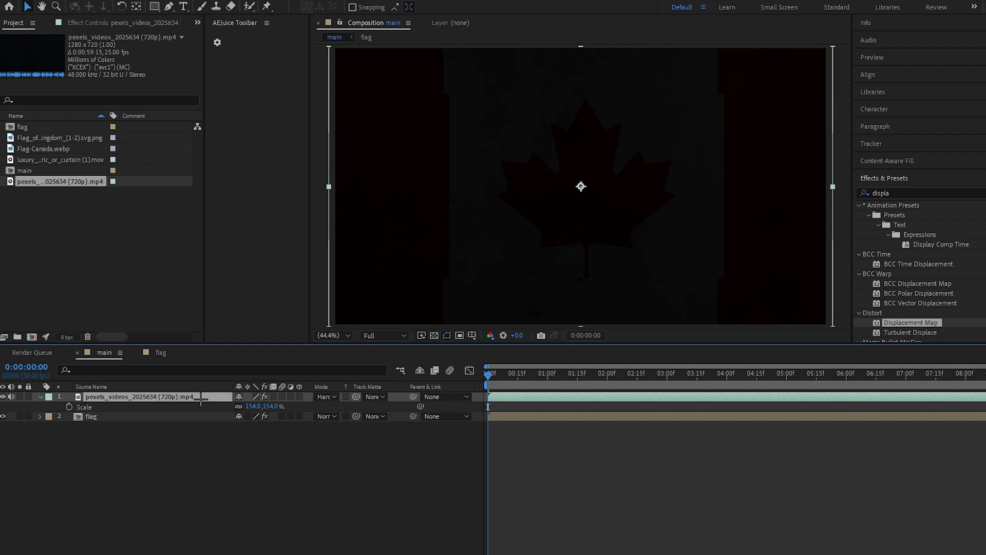
click(111, 1)
Drag the smoke layer's Curves point further down and preview the smoke revealing the maple leaf
click(133, 6)
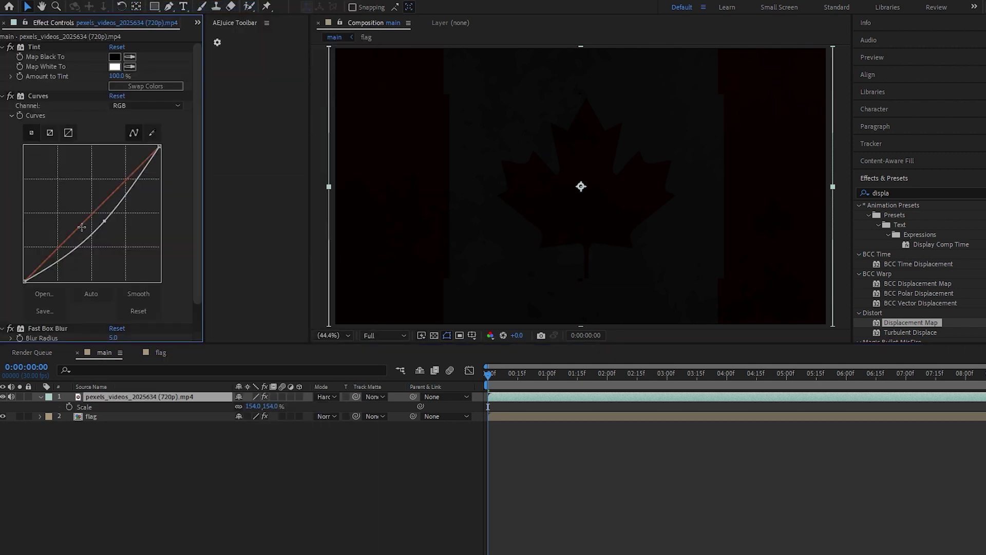
drag(107, 223, 113, 227)
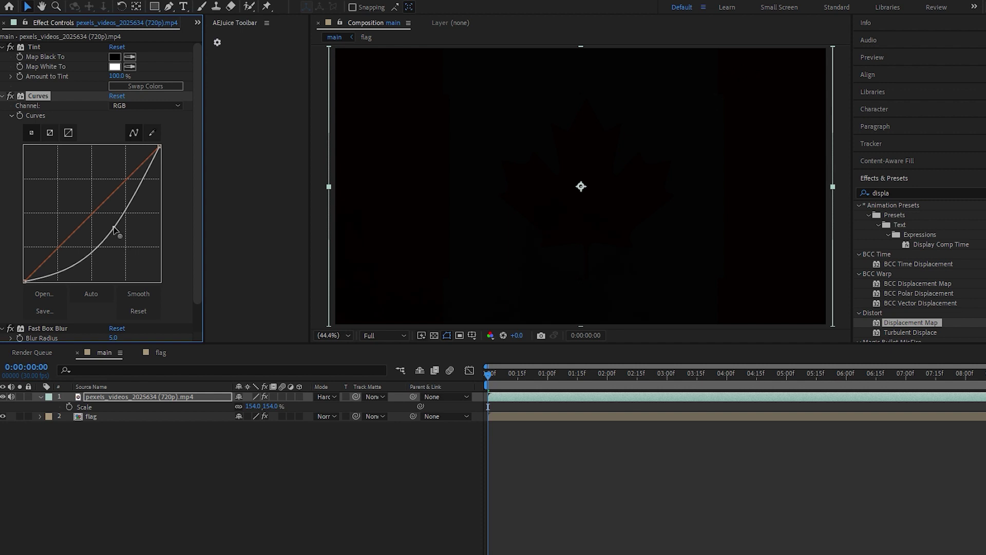
key(space)
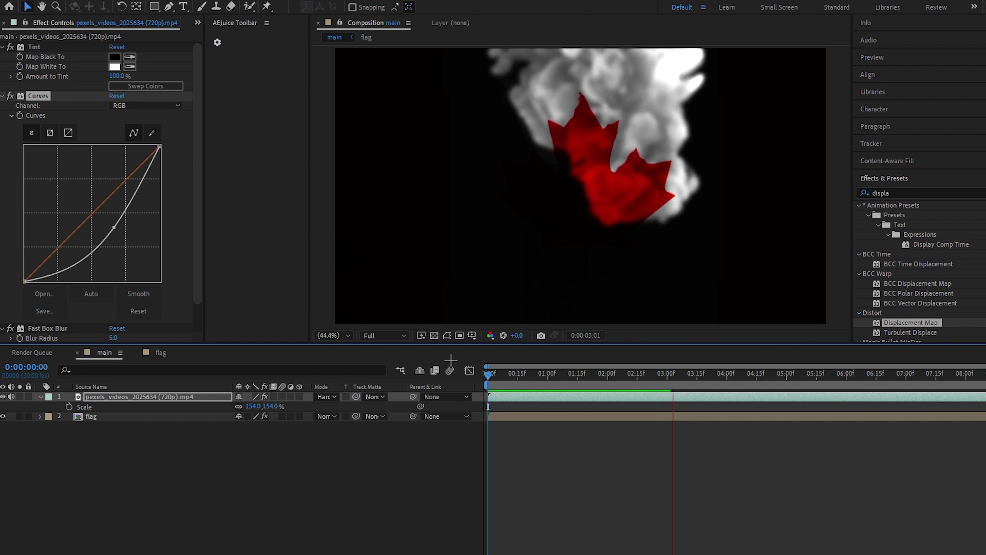
key(space)
click(613, 385)
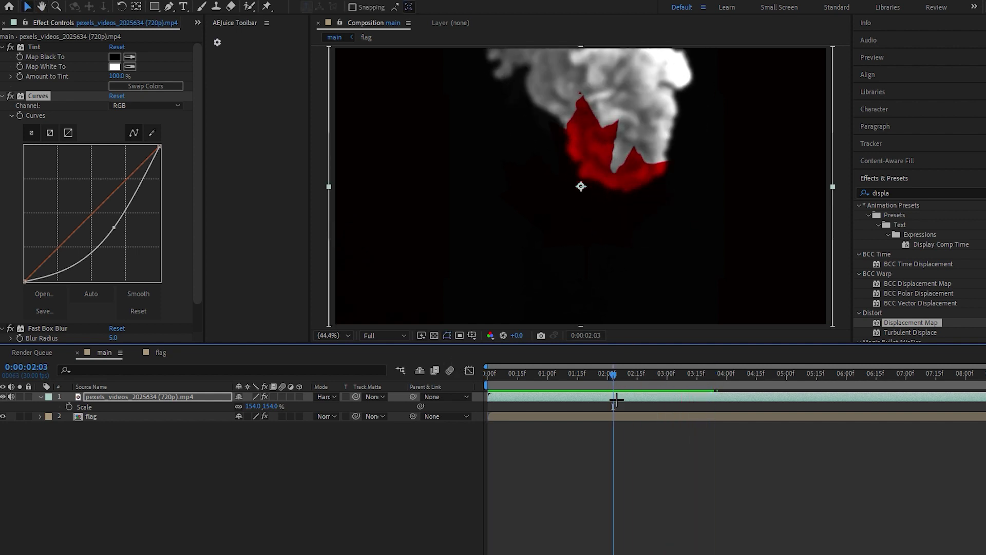
Enable Time Remapping on the smoke layer and key 0:00:09:01 at 0:00:02:03
right_click(617, 396)
mouse_move(658, 117)
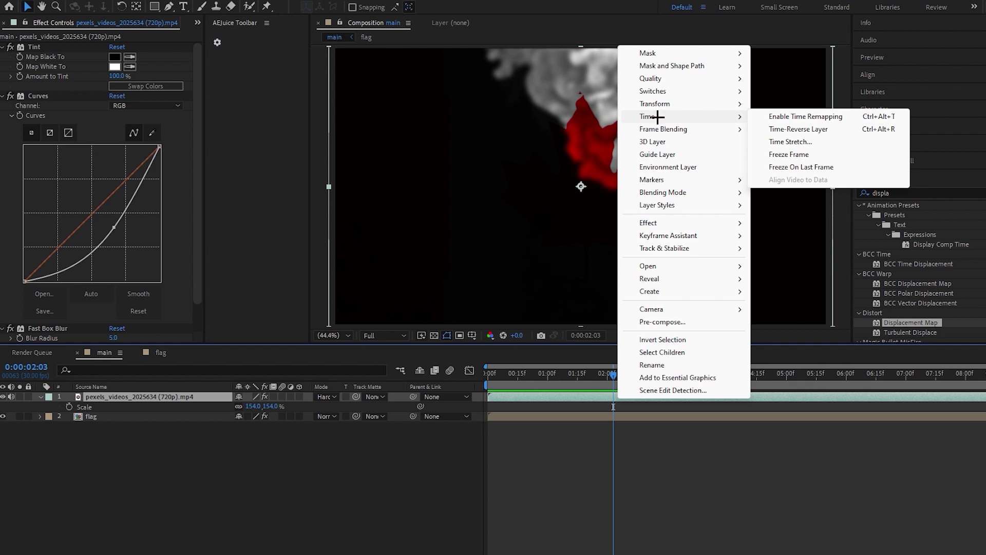
click(796, 116)
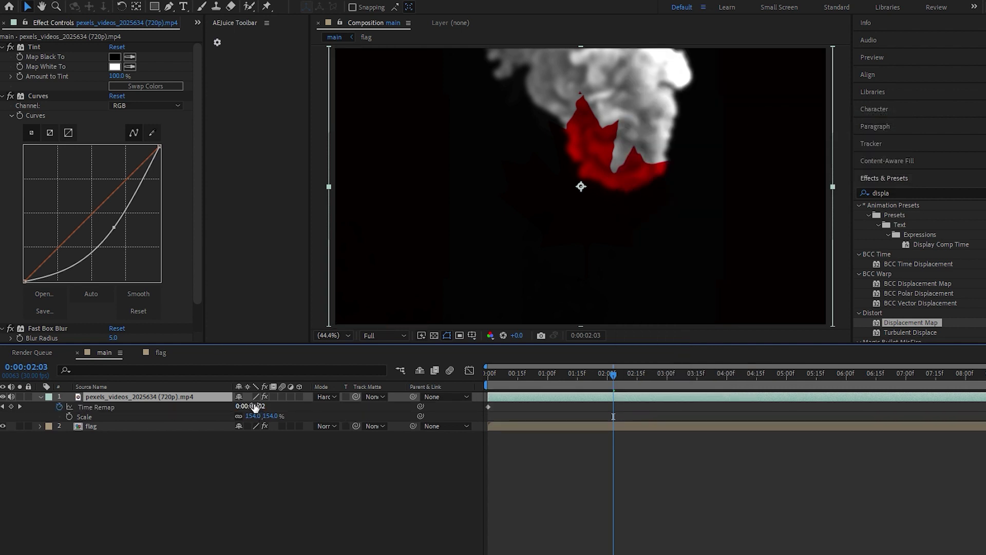
drag(260, 406, 542, 360)
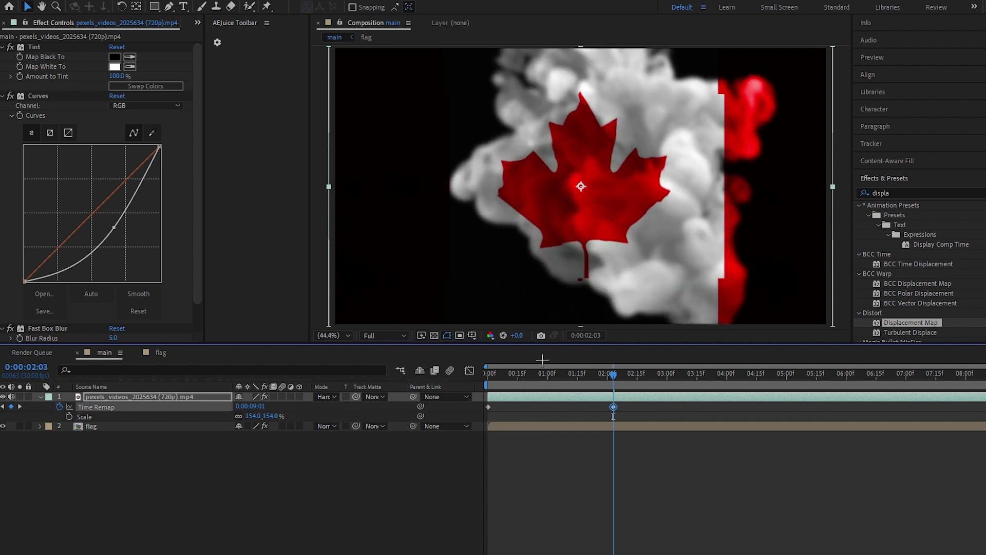
drag(615, 377, 452, 384)
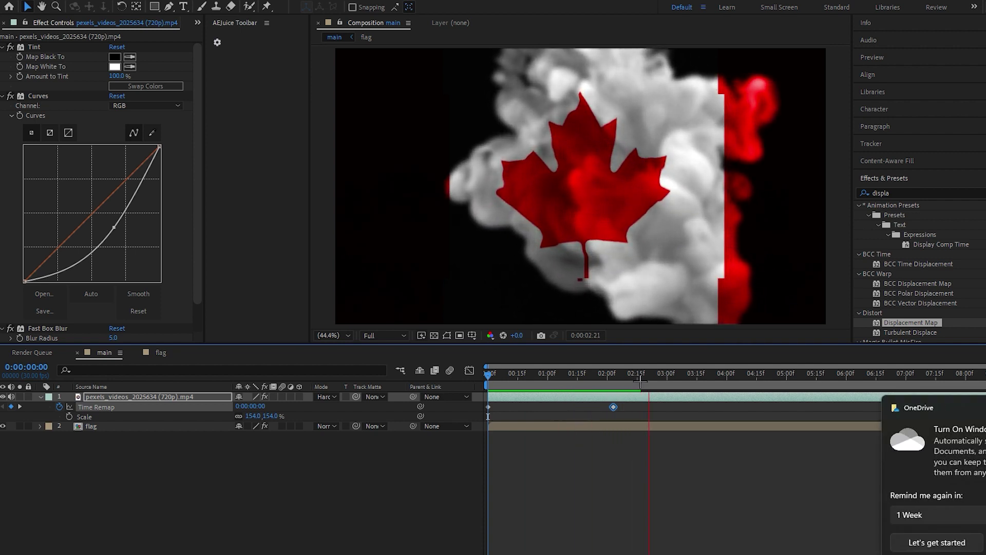
key(space)
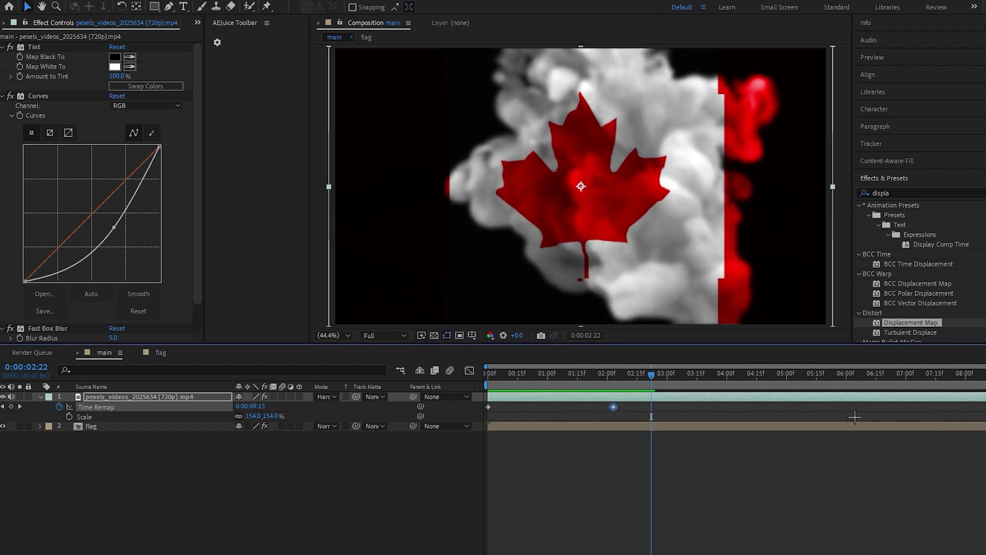